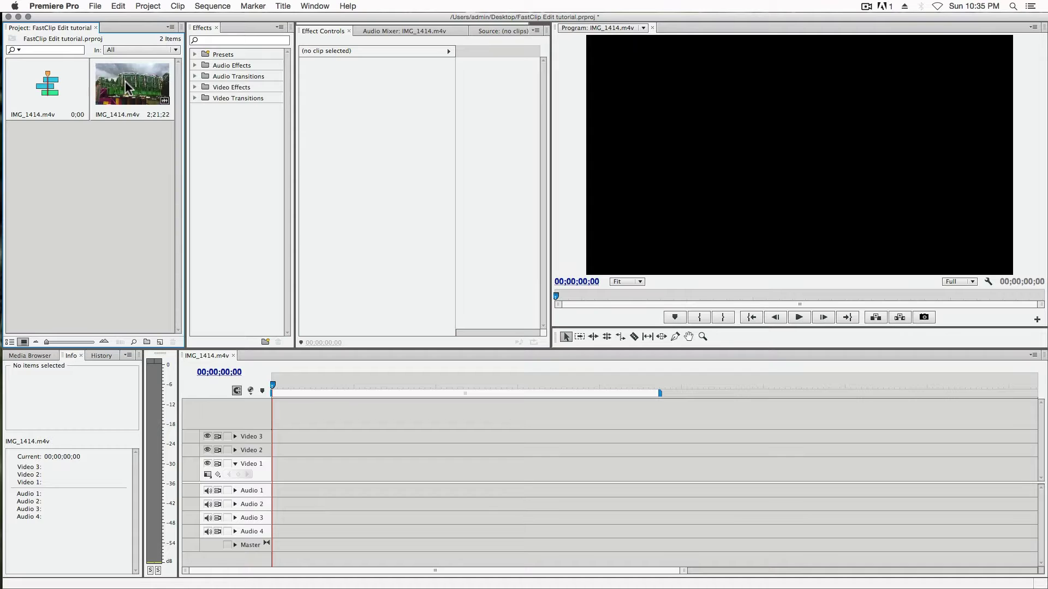
Place IMG_1414.m4v on Video 1 and Audio 1, then open it as a source clip
left_click(332, 203)
left_click_drag(173, 208, 263, 478)
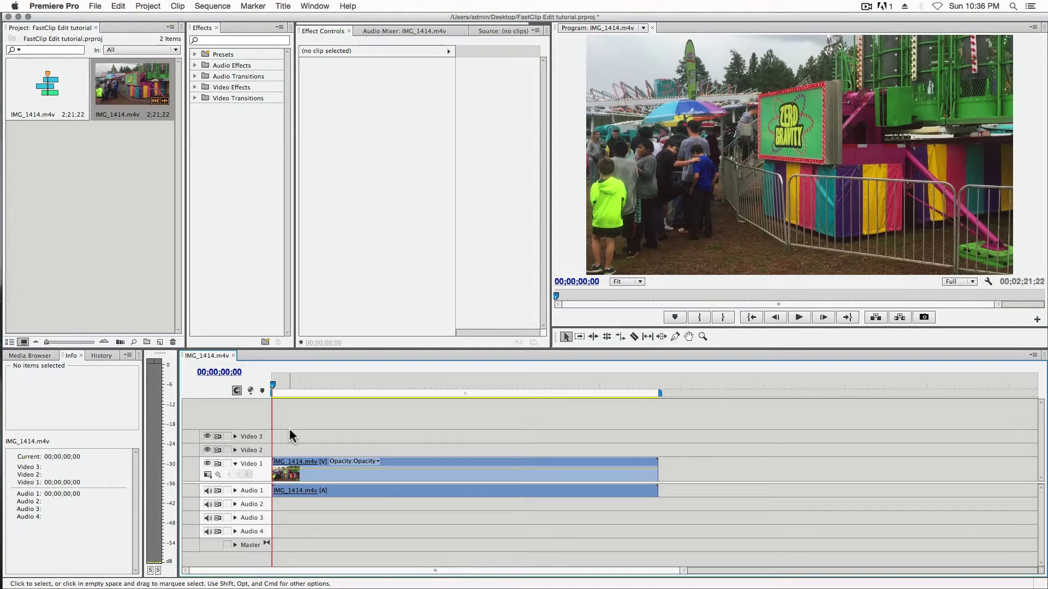
double_click(142, 87)
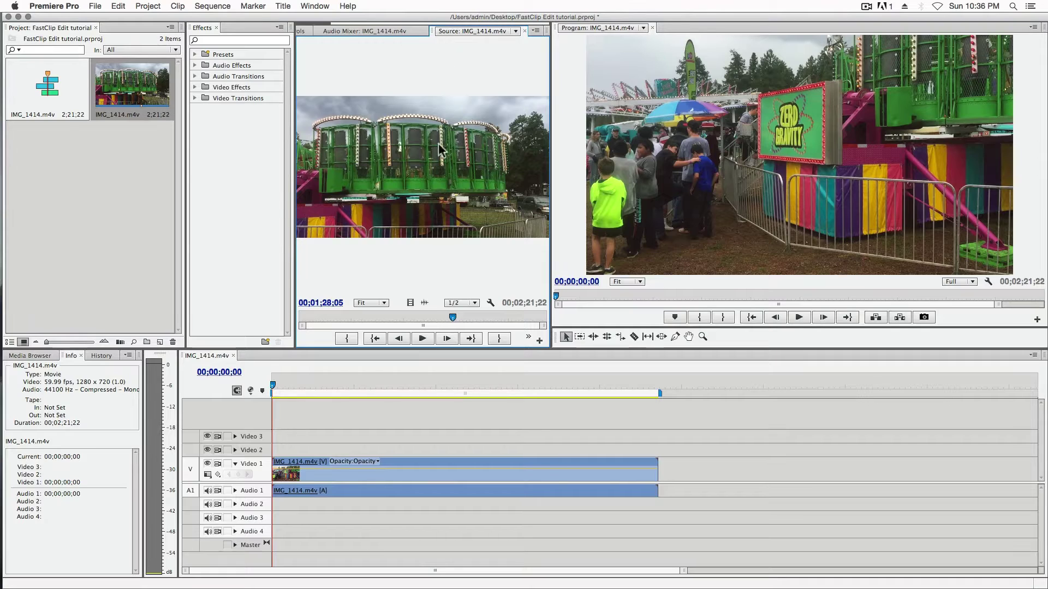
Mark 00;00;36;15–00;00;52;04 in the Source monitor and drop it onto Video 3 and Audio 3
left_click_drag(295, 110, 229, 159)
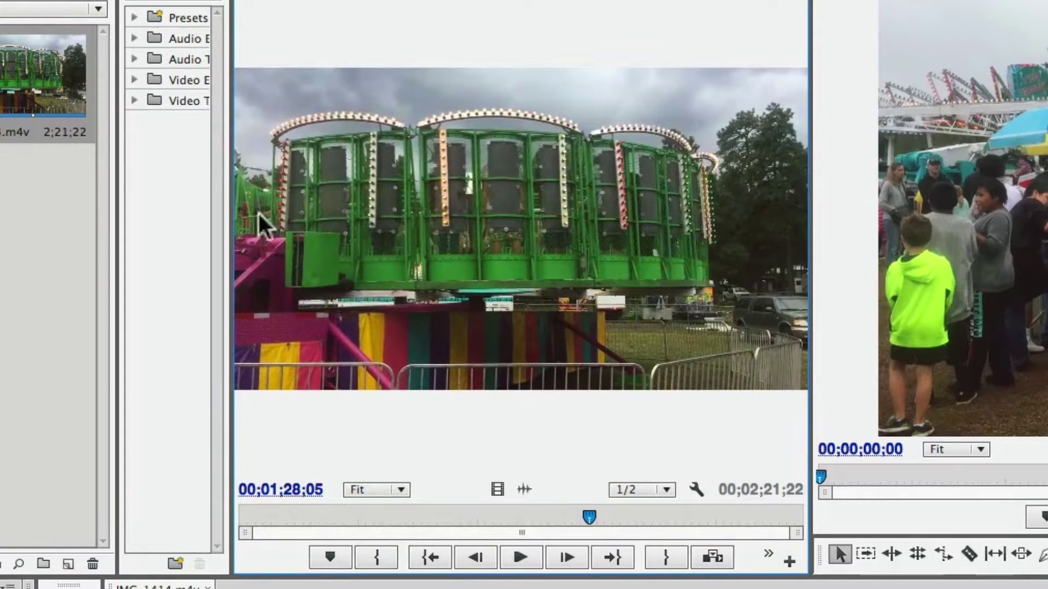
left_click_drag(583, 519, 358, 530)
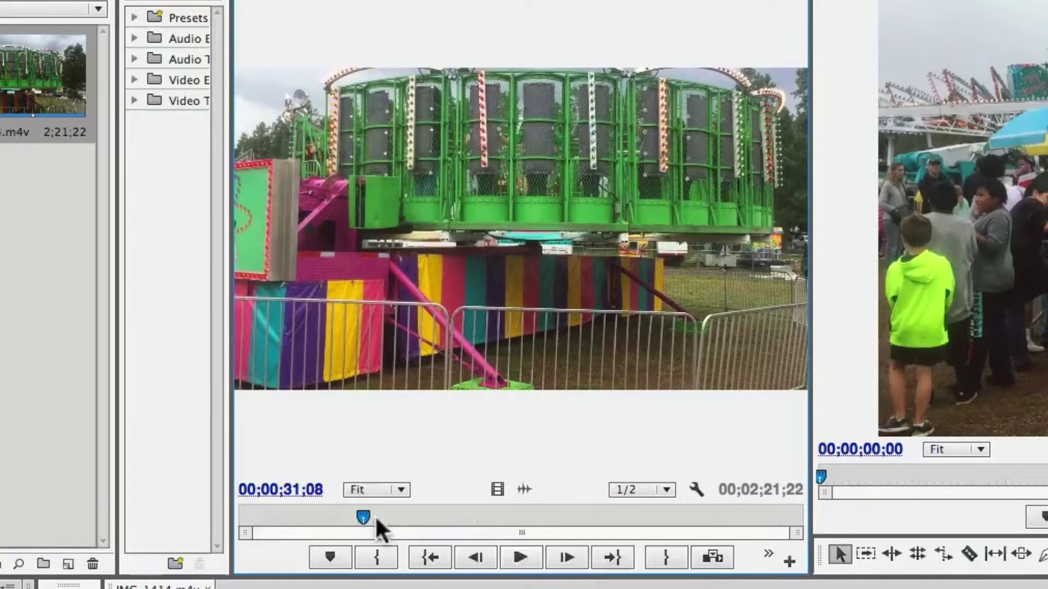
mouse_move(359, 519)
left_mouse_down()
mouse_move(323, 516)
mouse_move(379, 514)
left_mouse_up()
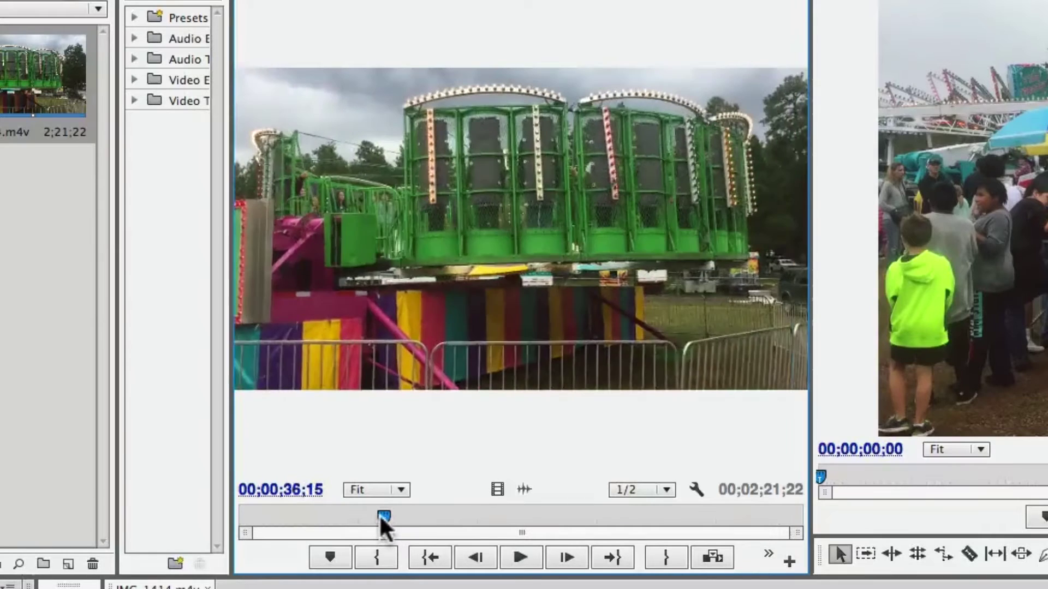
left_click(383, 561)
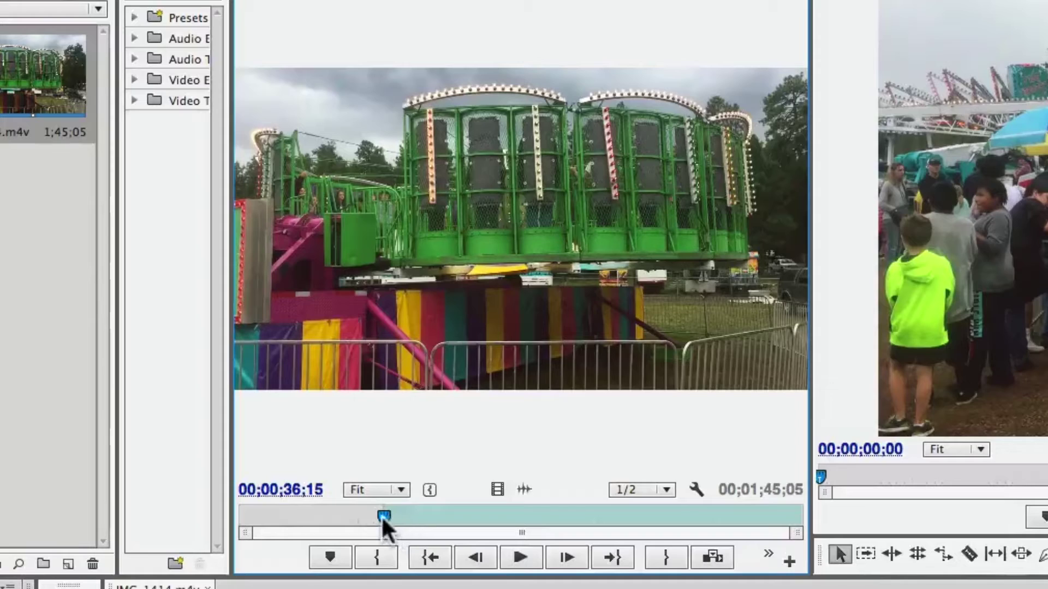
left_click_drag(385, 516, 447, 514)
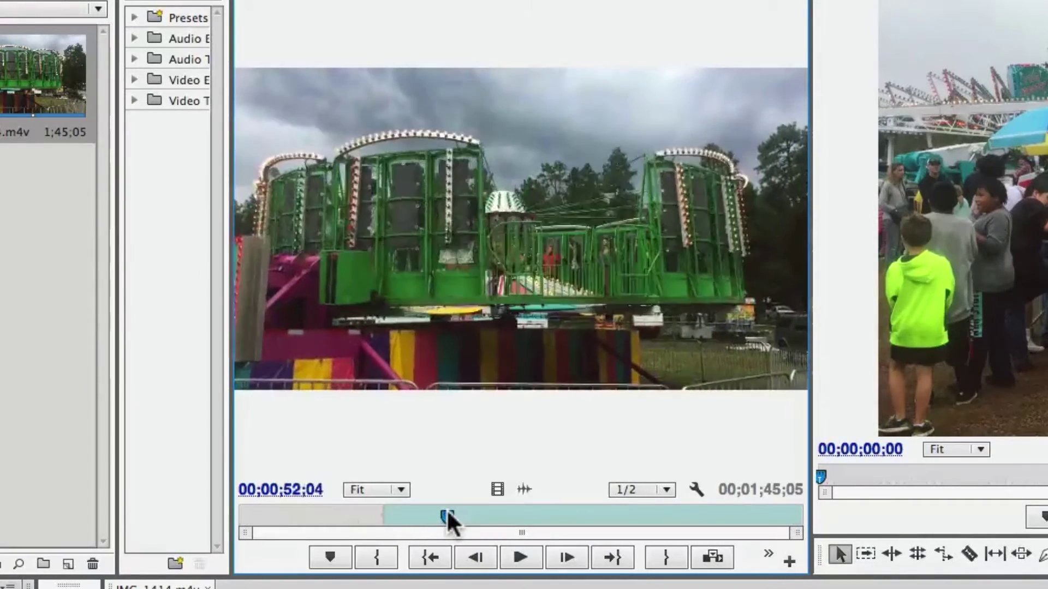
left_click(671, 557)
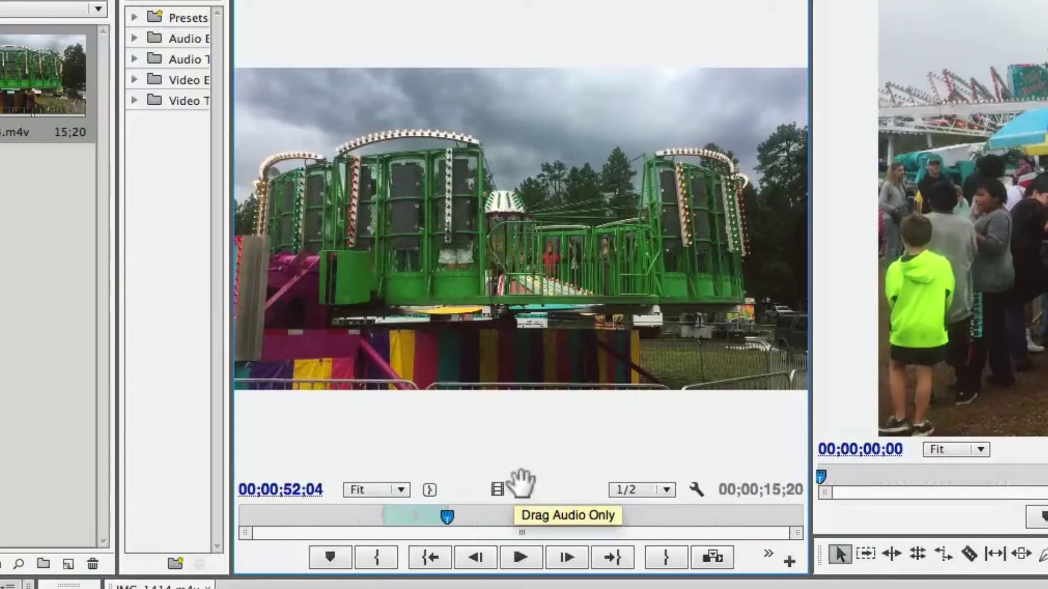
left_click_drag(497, 259, 505, 588)
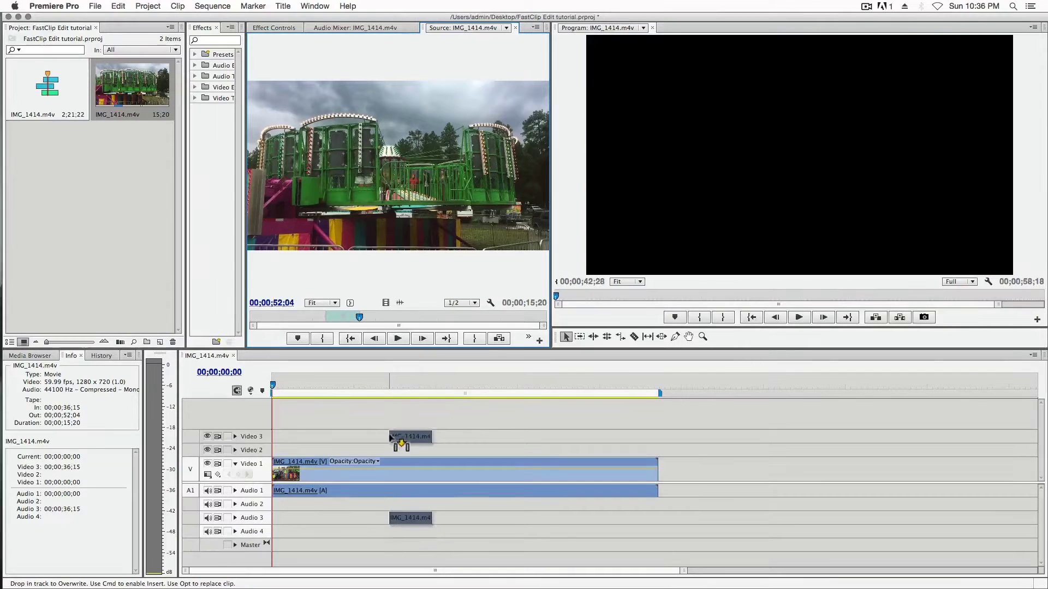
left_click_drag(391, 438, 395, 439)
Move the marked clip onto Video 2 past the original clip's end, extending the sequence to 00;03;05;20
left_click(397, 387)
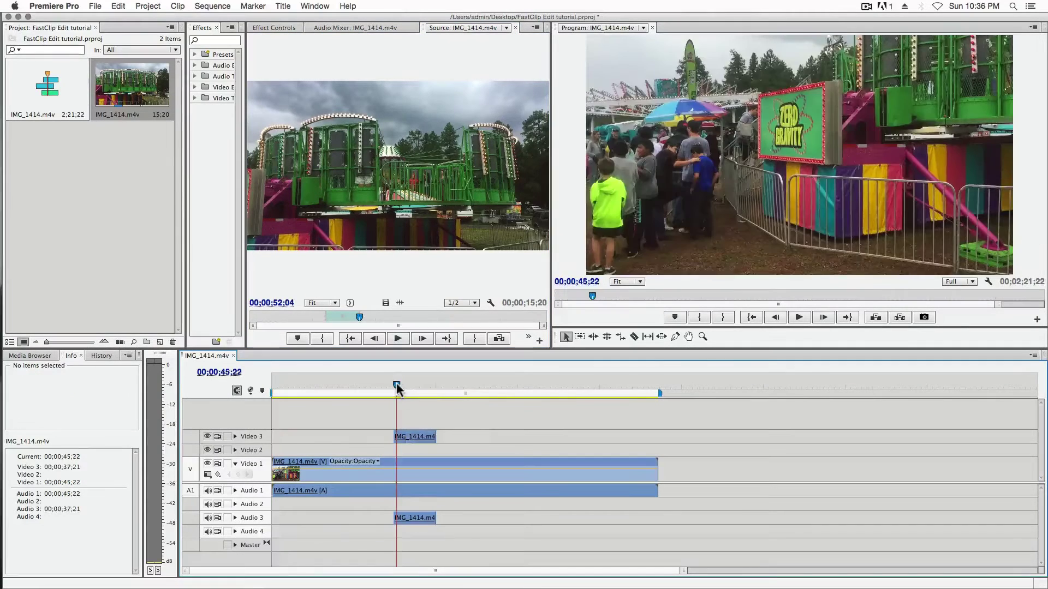
left_click_drag(397, 386, 393, 387)
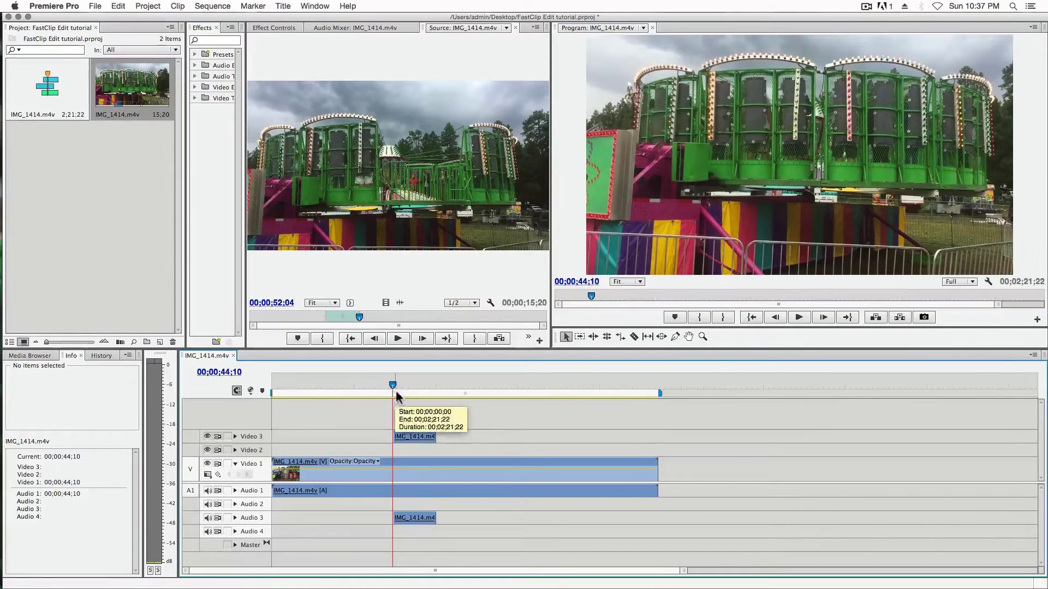
left_click_drag(416, 437, 758, 450)
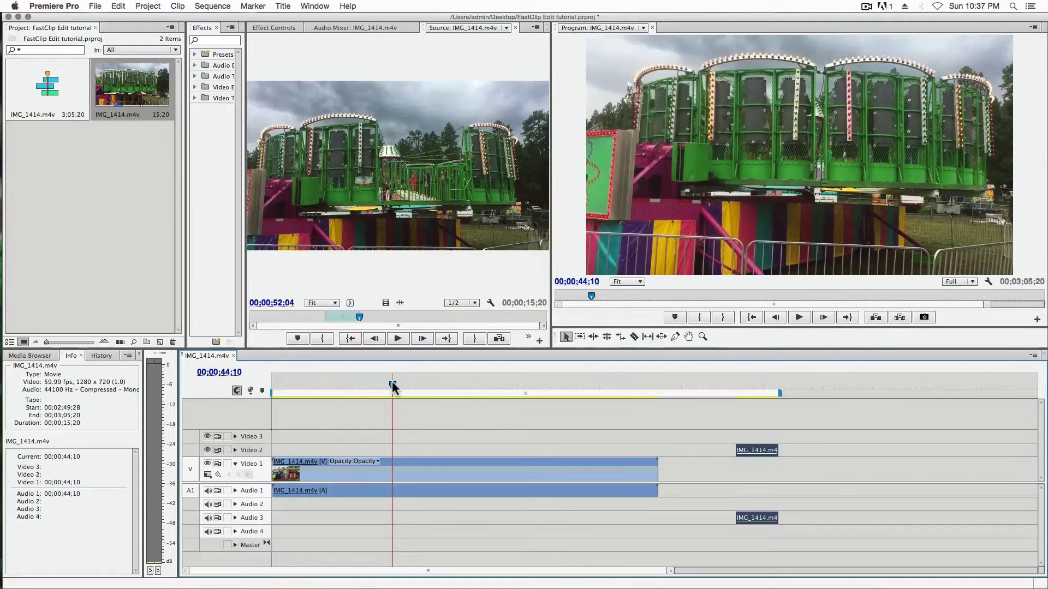
left_click_drag(392, 385, 304, 386)
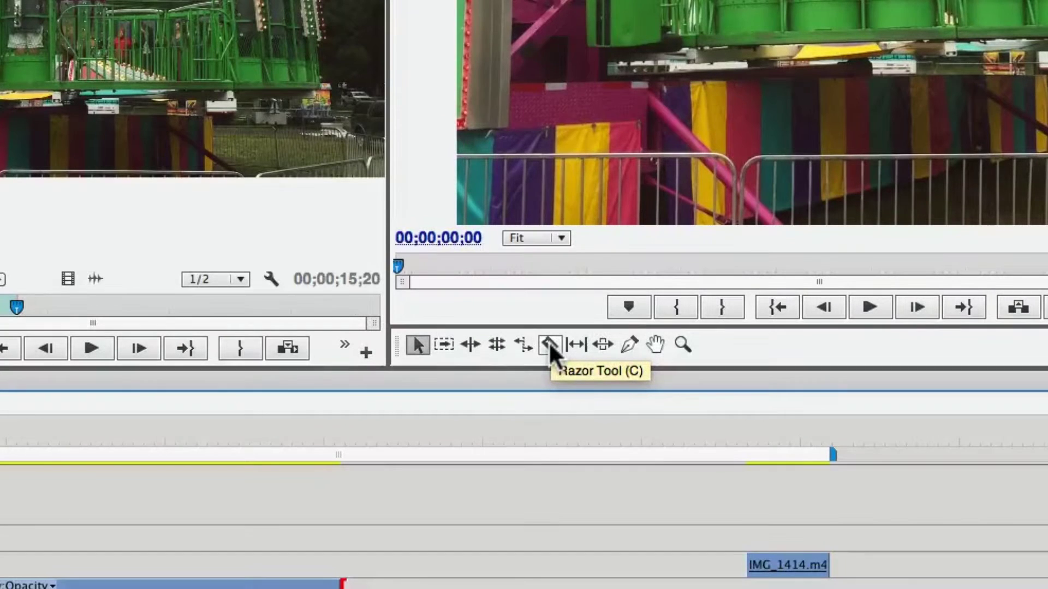
Cut the Video 1 clip with the Razor tool at 00;00;11;27 and at a later point
left_click(549, 344)
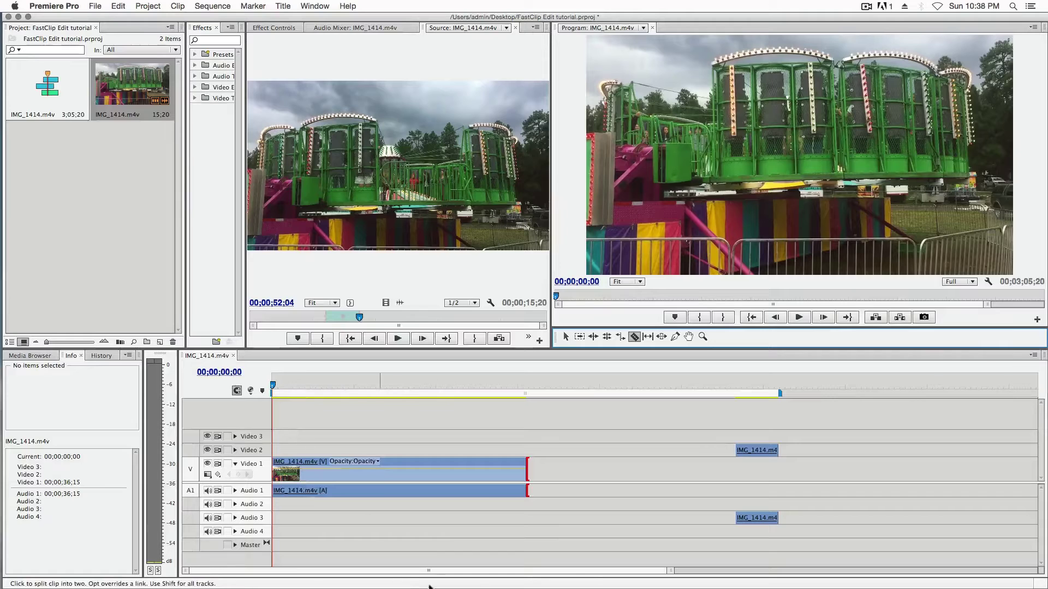
left_click_drag(672, 572, 615, 571)
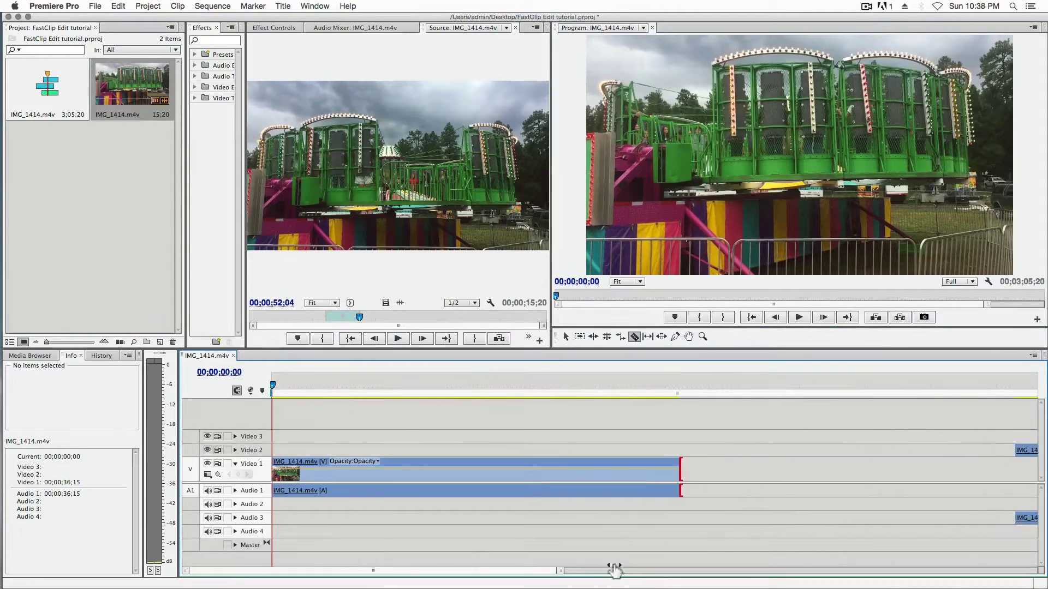
left_click(323, 386)
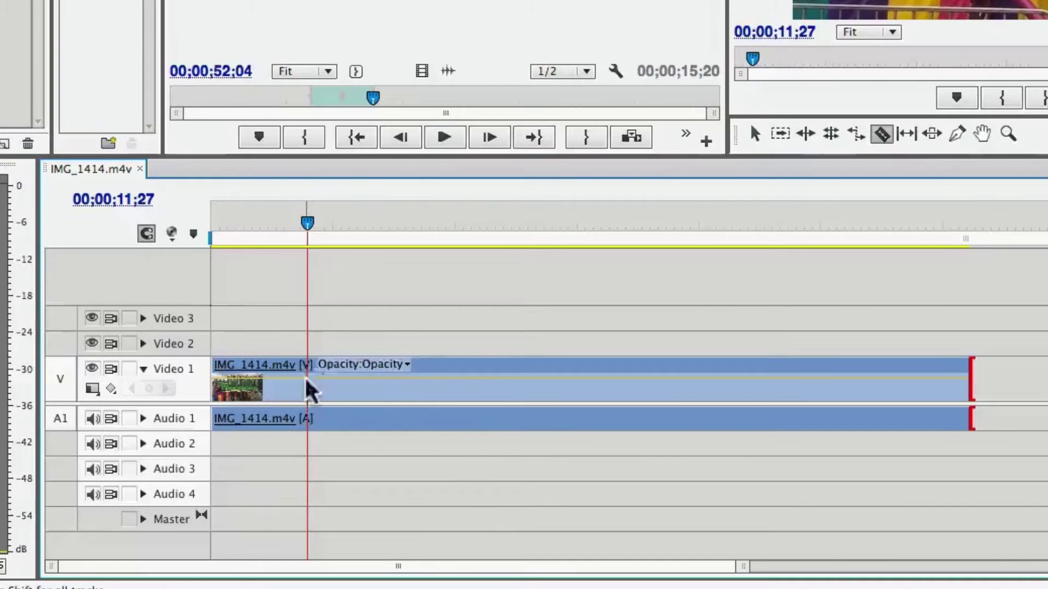
left_click(323, 472)
left_click_drag(307, 223, 380, 221)
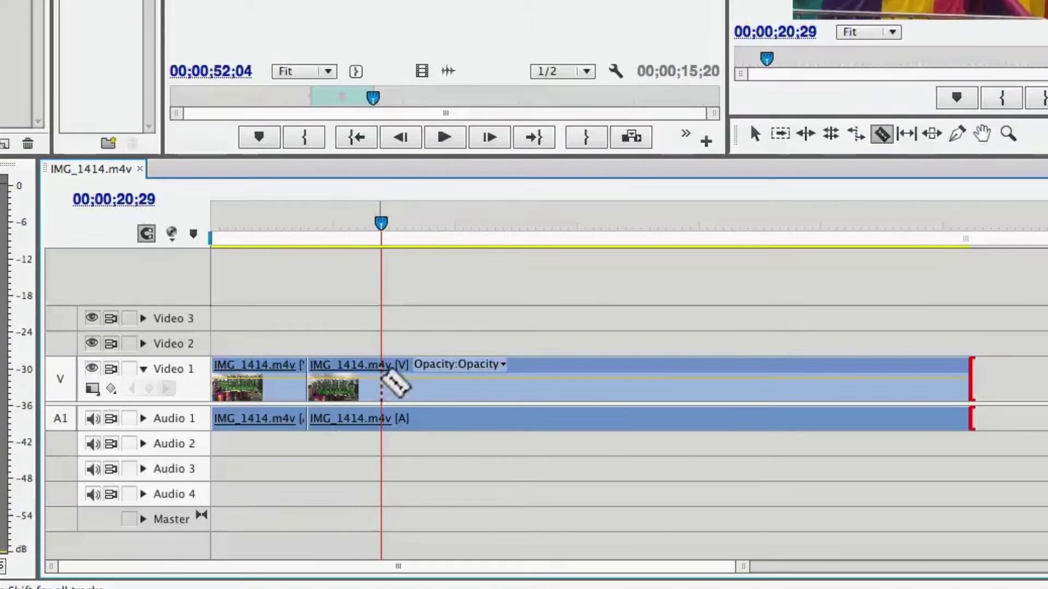
left_click(382, 382)
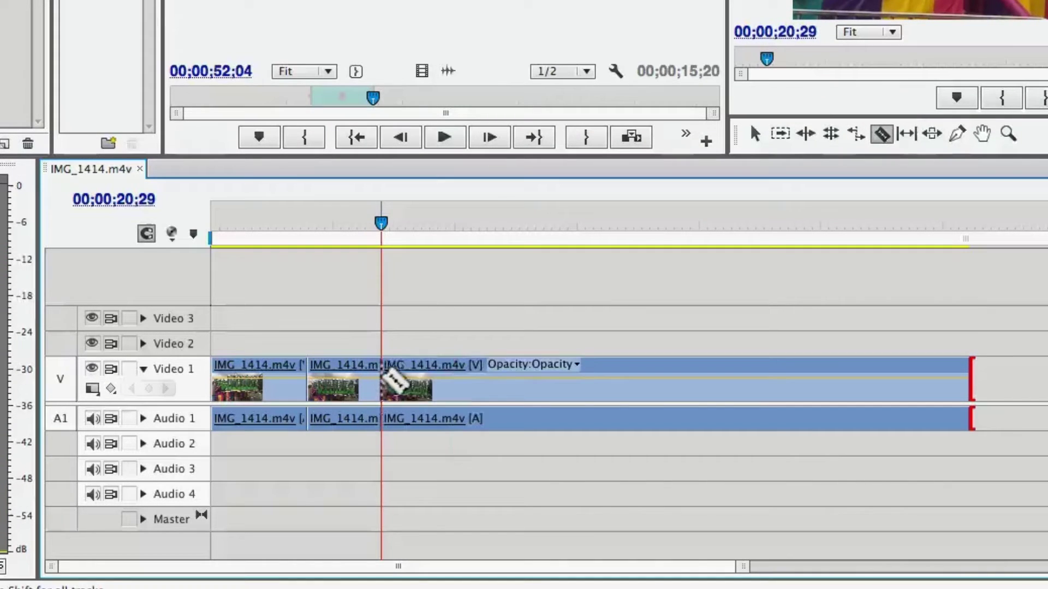
Delete the first cut piece and the long second part, leaving one short section
left_click(756, 134)
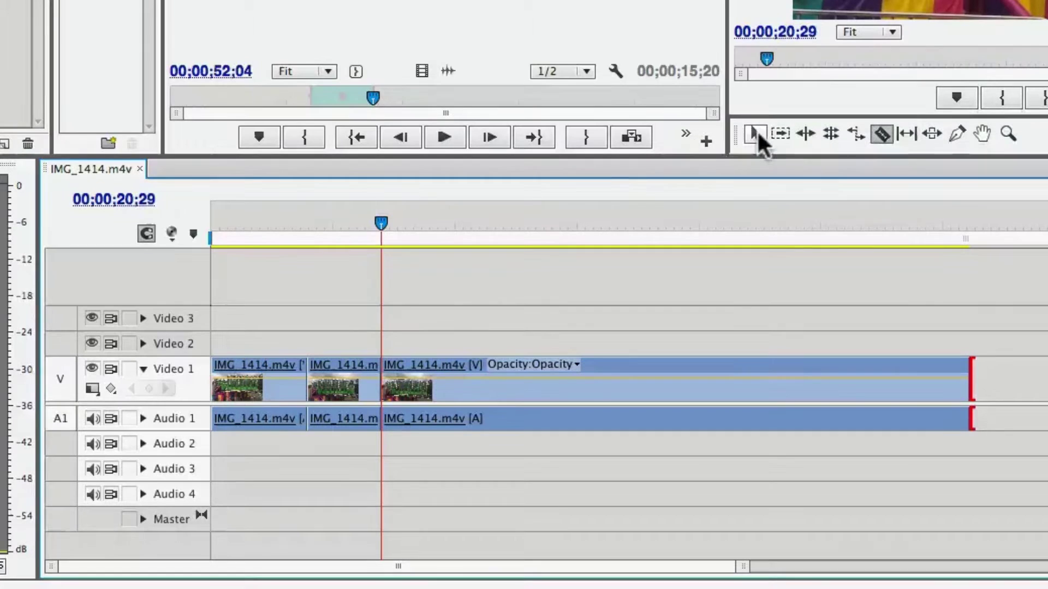
left_click(244, 365)
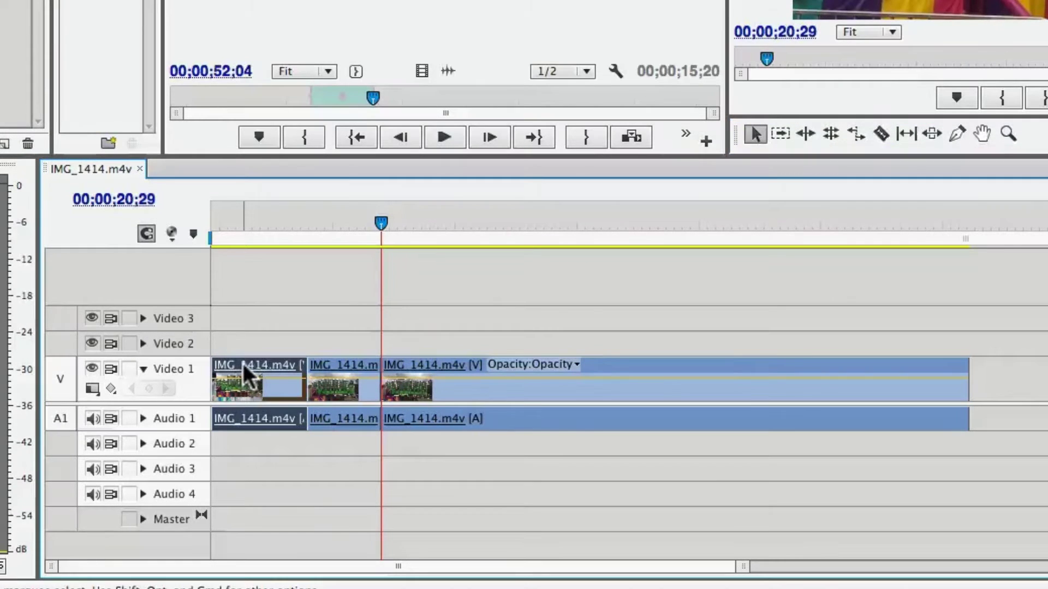
key("Delete")
left_click(462, 363)
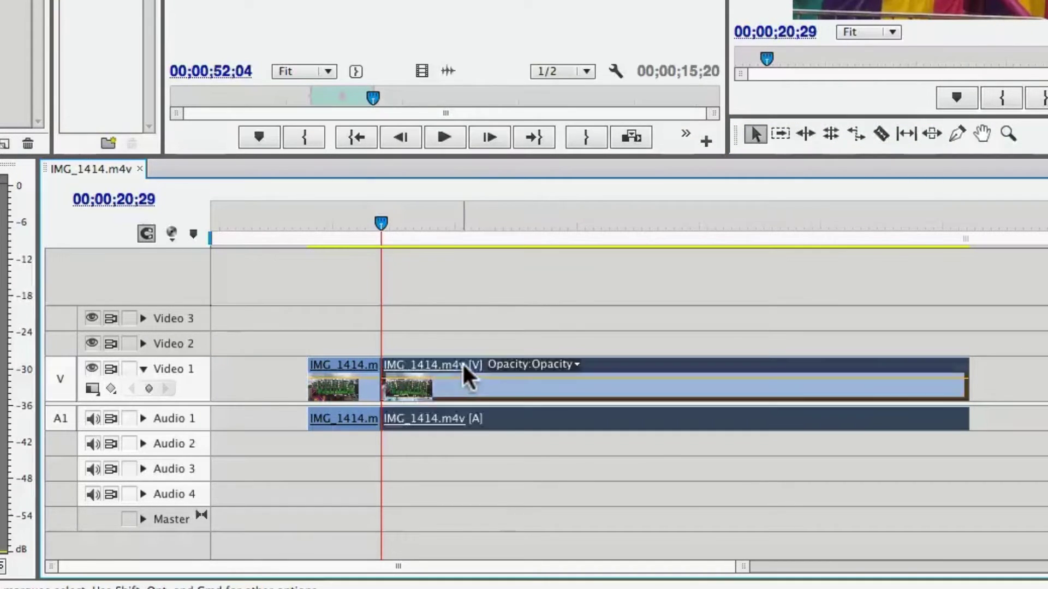
key("Delete")
left_click_drag(369, 218, 309, 248)
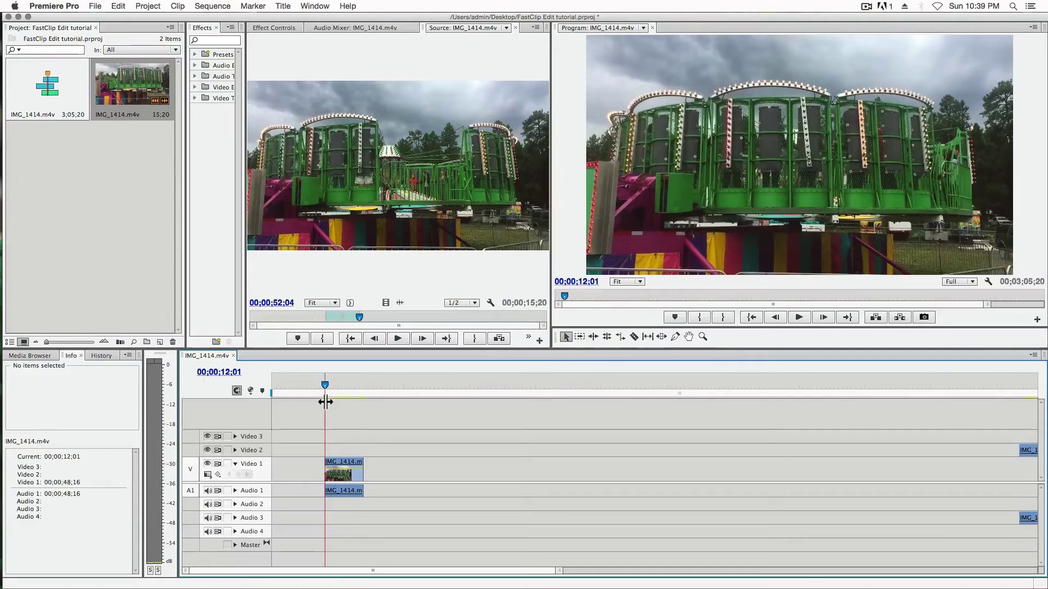
Preview the sequence from the clip start and zoom the timeline out
key("space")
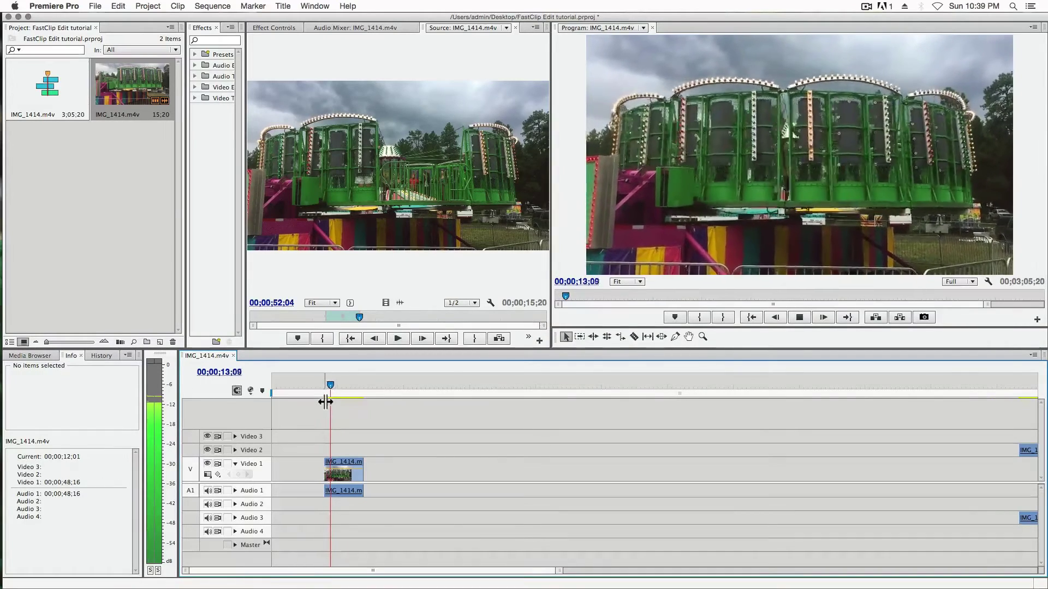
key("space")
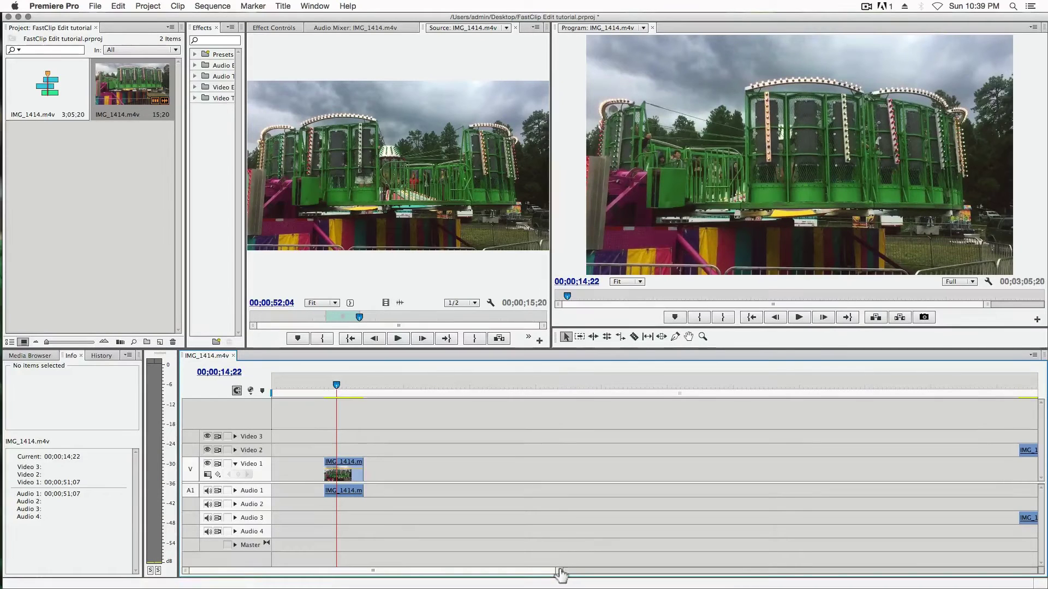
left_click_drag(561, 571, 733, 515)
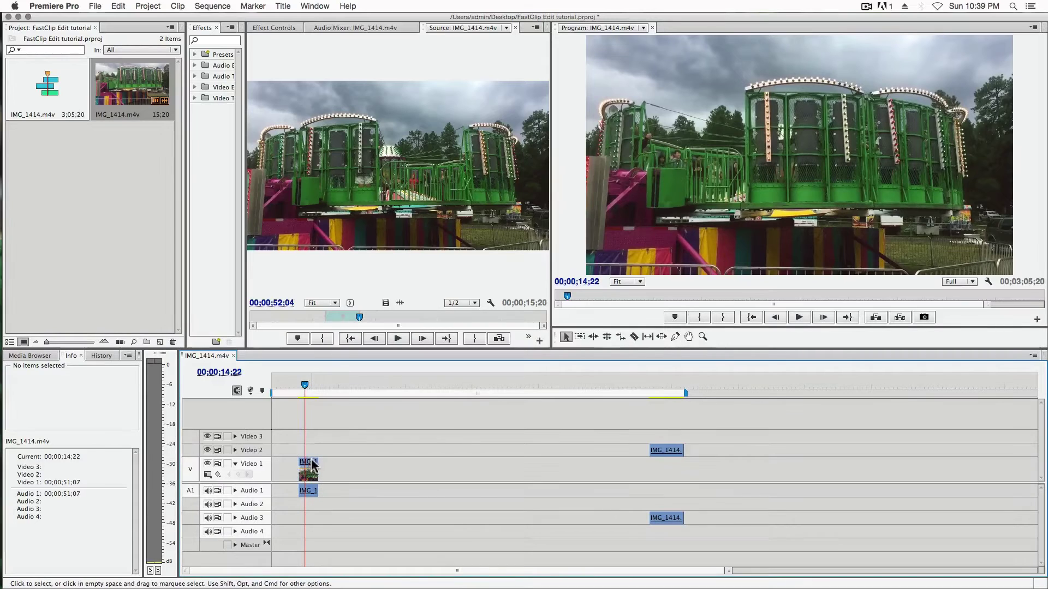
Delete the short Video 1 clip and move the Video 2/Audio 3 clip onto Video 1/Audio 1
left_click_drag(311, 467, 329, 468)
key("Delete")
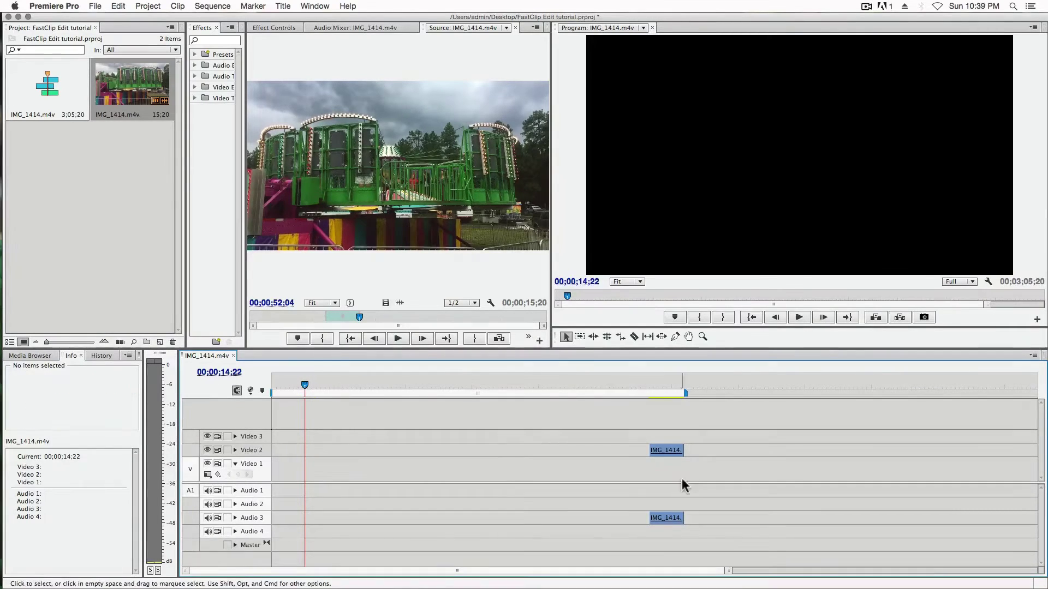
left_click_drag(666, 457, 331, 494)
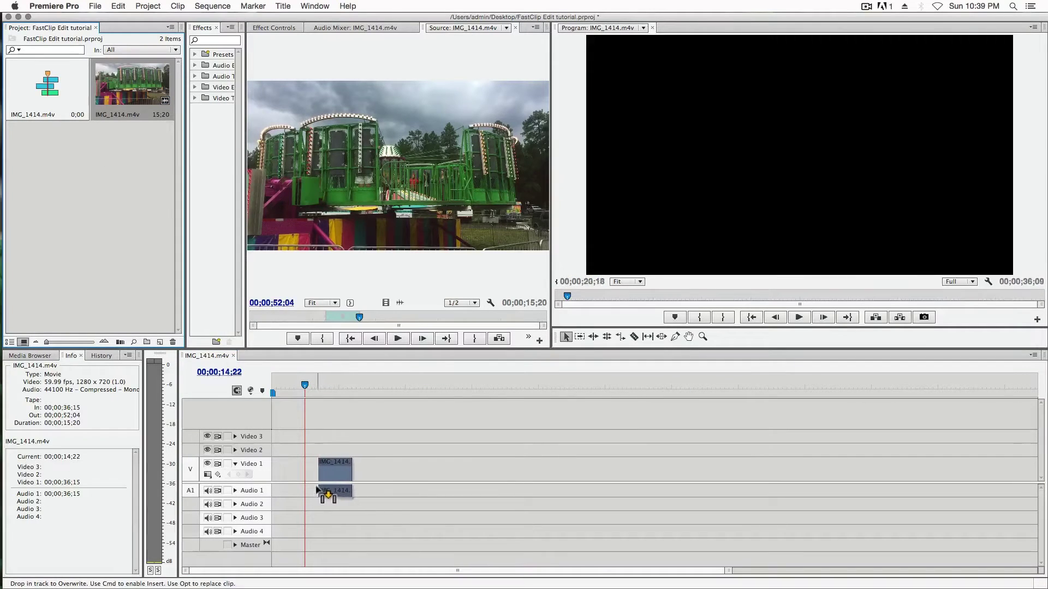
left_click(327, 339)
Overwrite the source clip into the sequence and trim its start to 00;00;28;22
key(".")
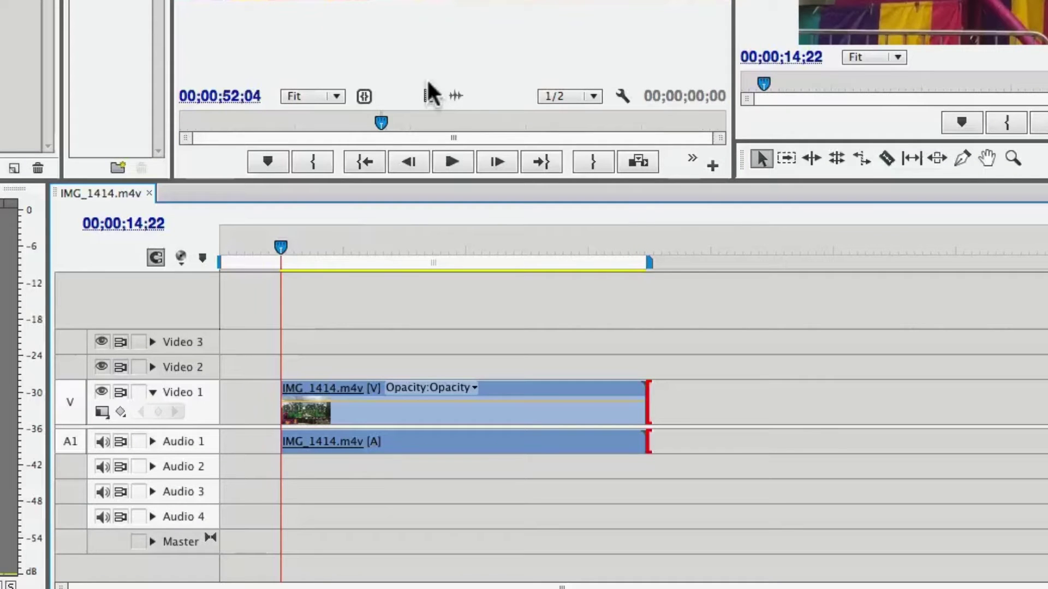
left_click_drag(285, 384, 266, 392)
left_click(337, 247)
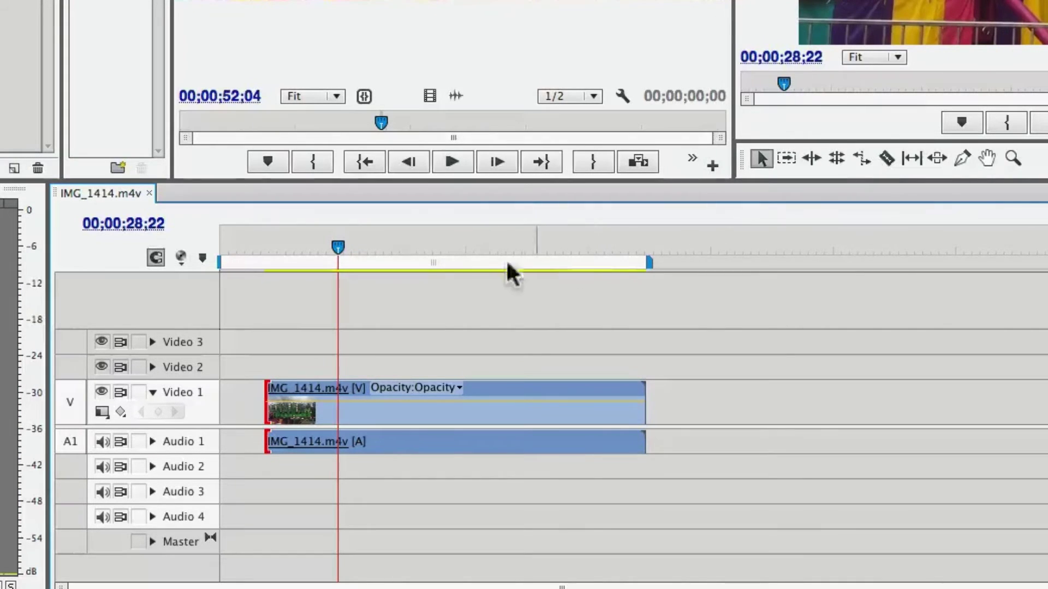
left_click_drag(267, 404, 340, 410)
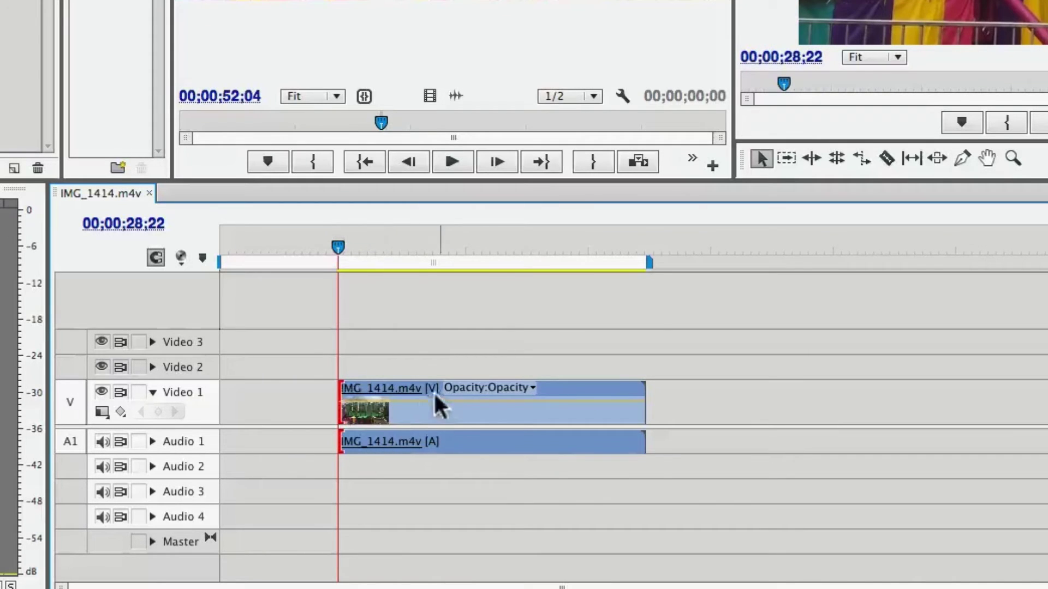
Trim the clip's end and start so a 00;00;13;22 piece begins at 00;00;00;00
left_click_drag(369, 252, 441, 249)
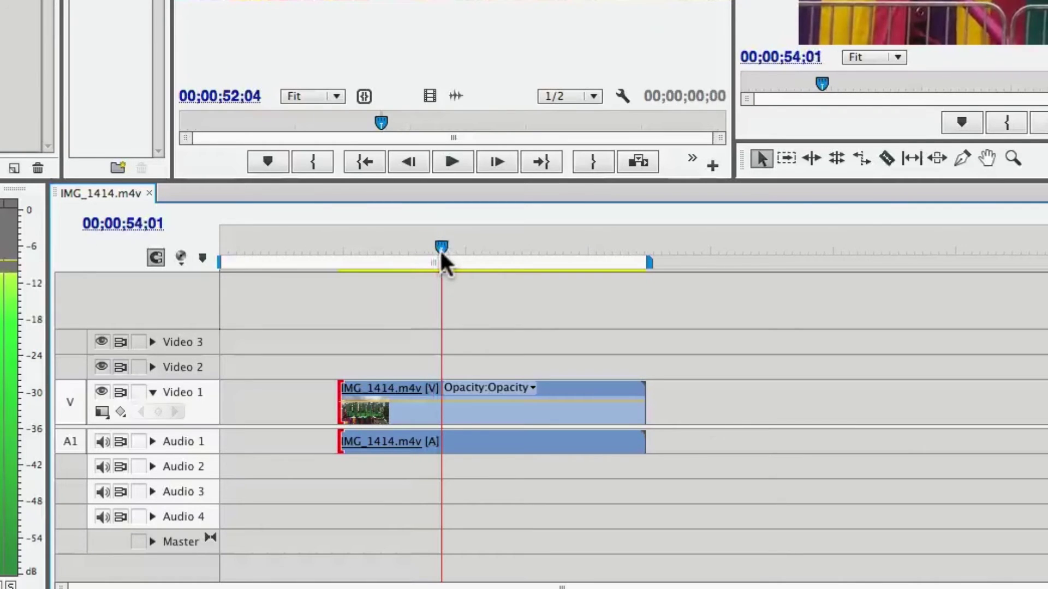
left_click_drag(644, 404, 441, 423)
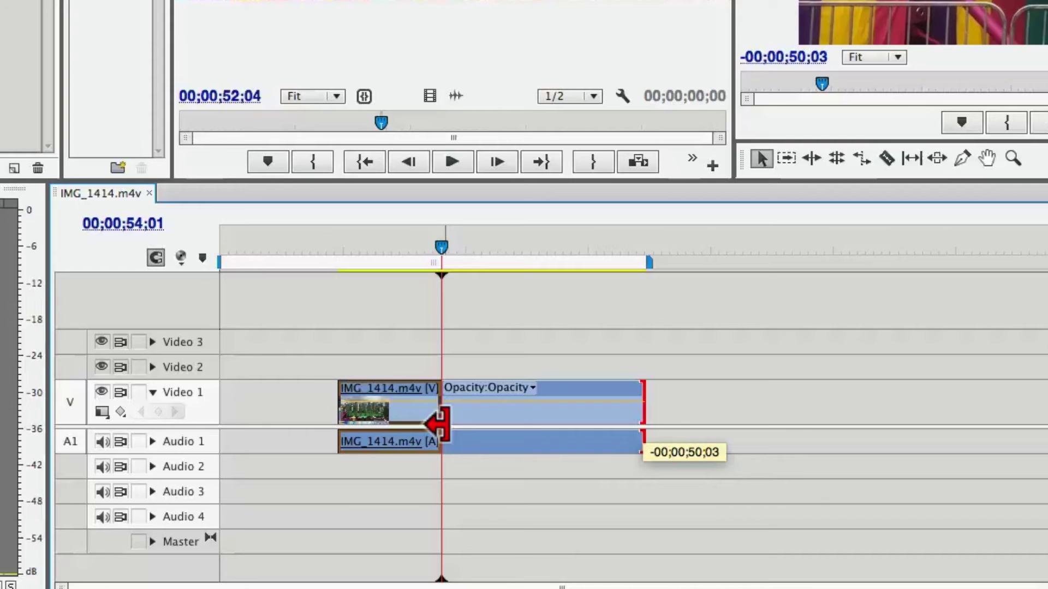
left_click_drag(441, 423, 440, 421)
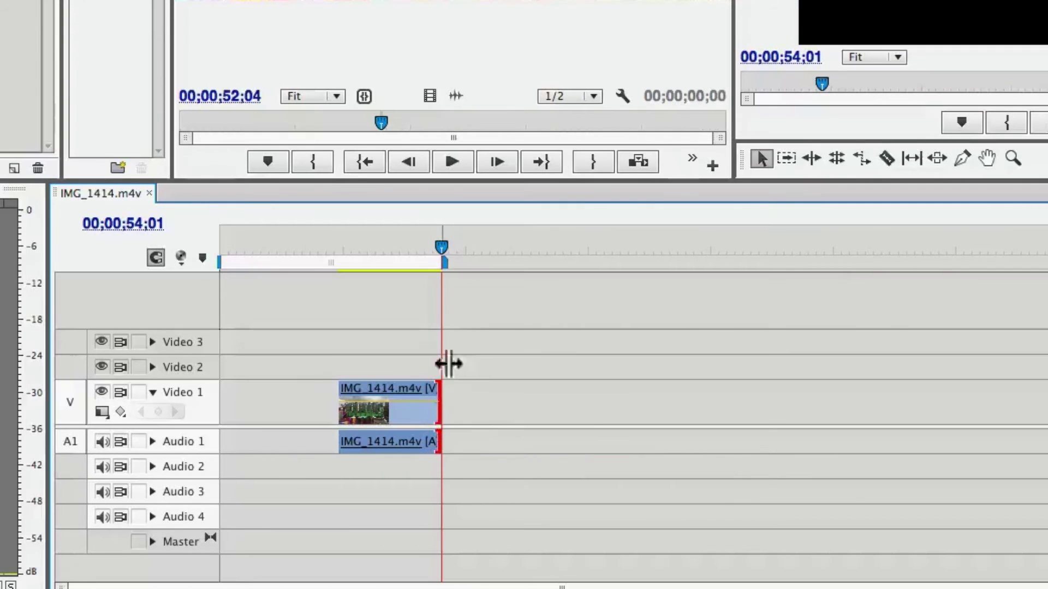
left_click_drag(432, 267, 391, 281)
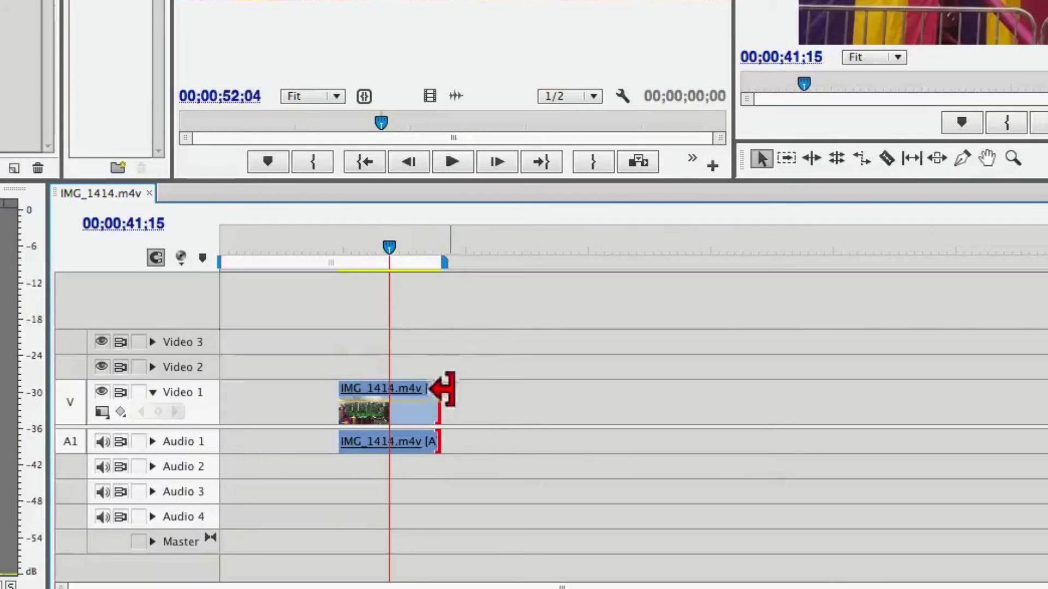
left_click_drag(440, 387, 633, 391)
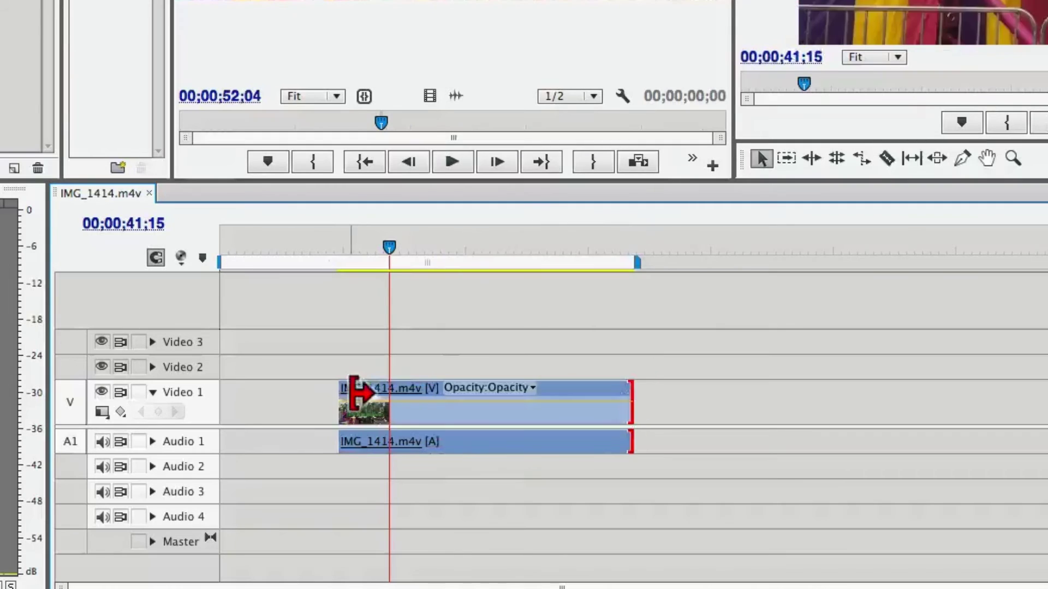
left_click_drag(351, 391, 591, 394)
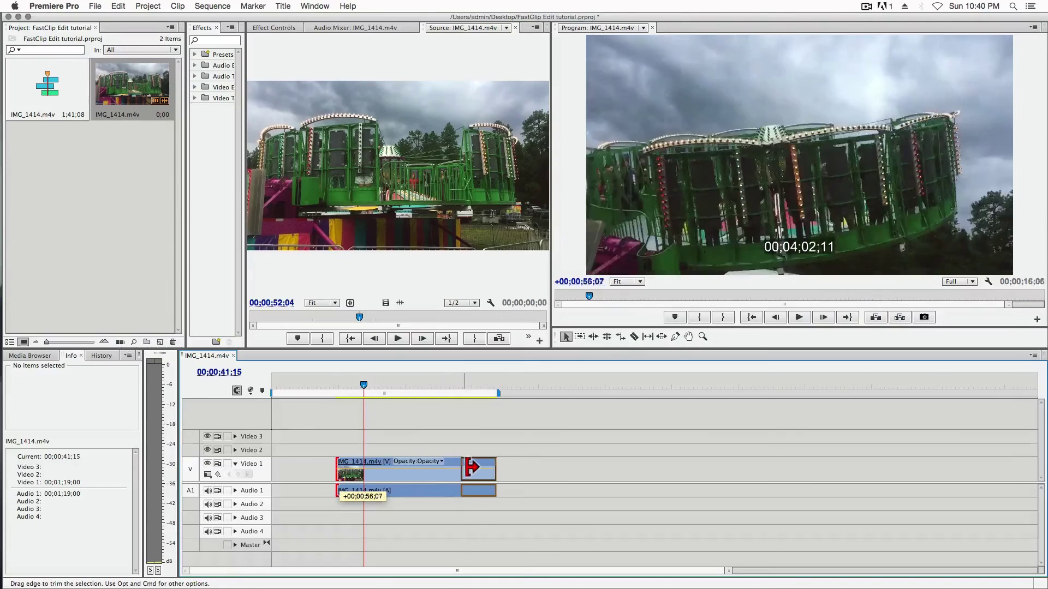
left_click_drag(472, 467, 331, 457)
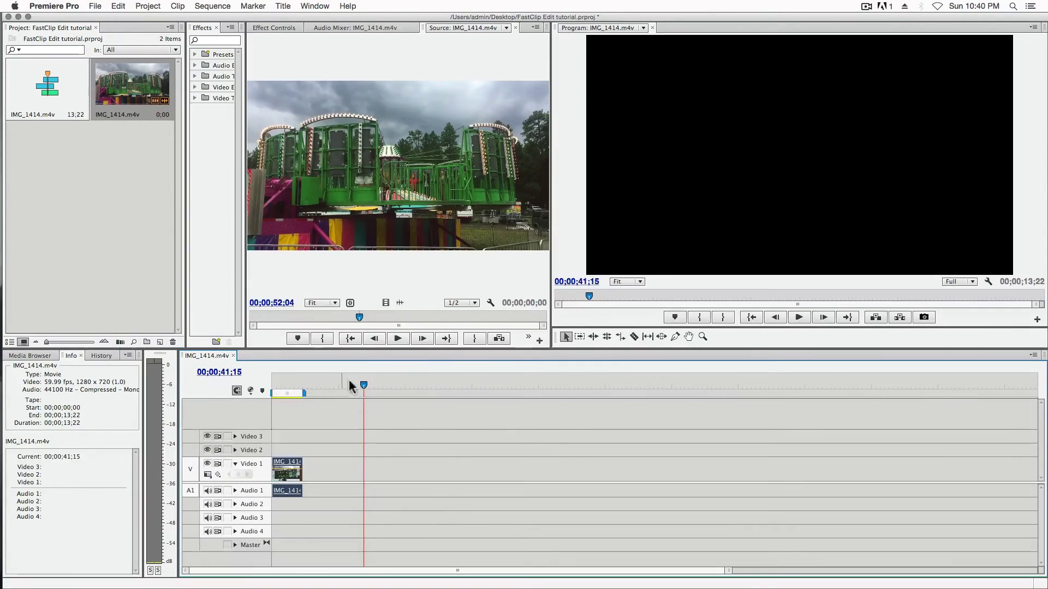
Play the trimmed sequence from its start and stop at 00;00;10;18
key("Home")
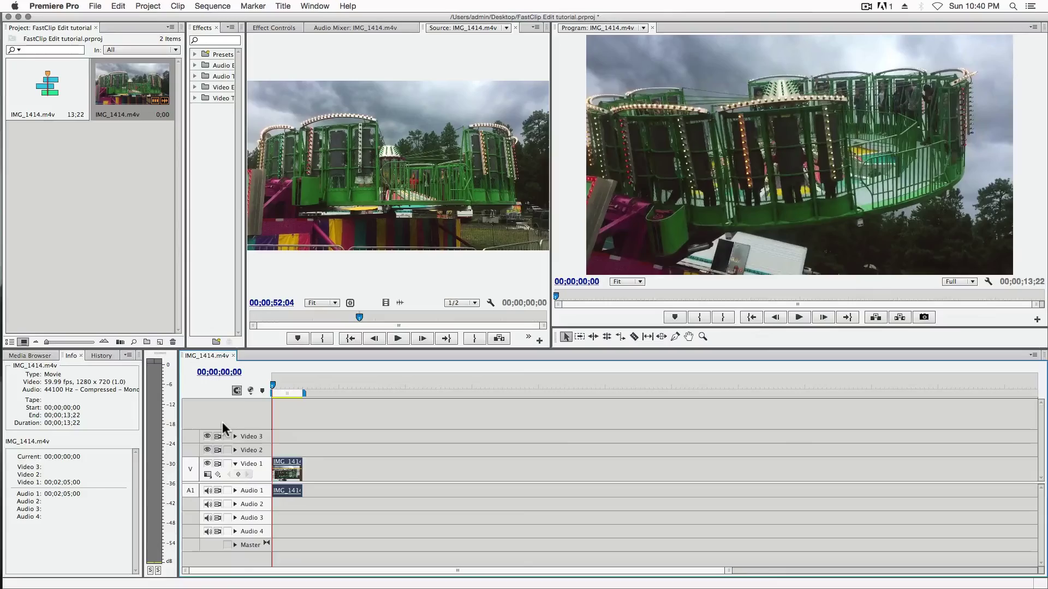
key("space")
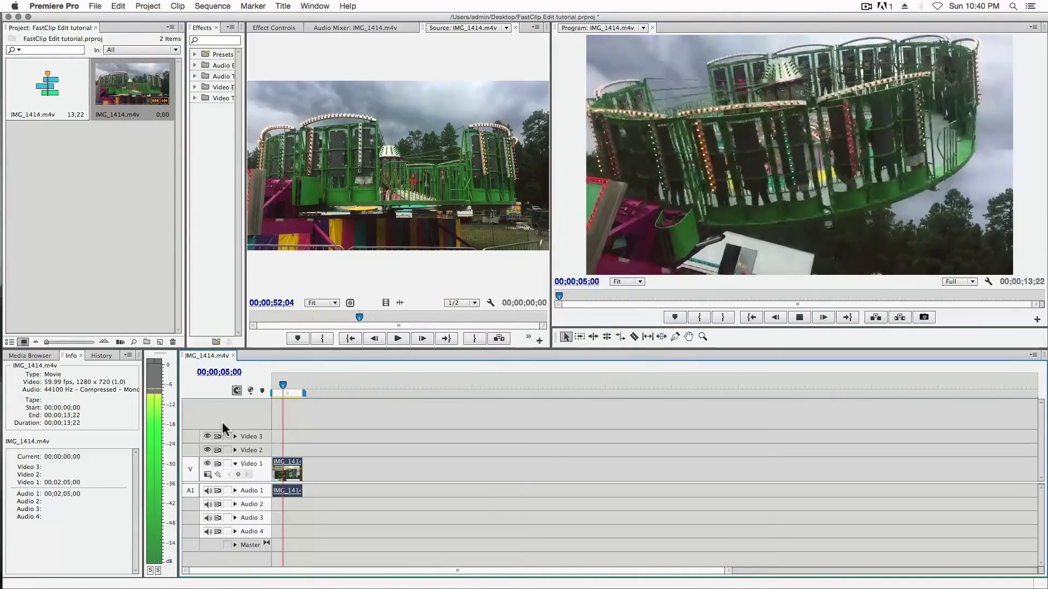
key("space")
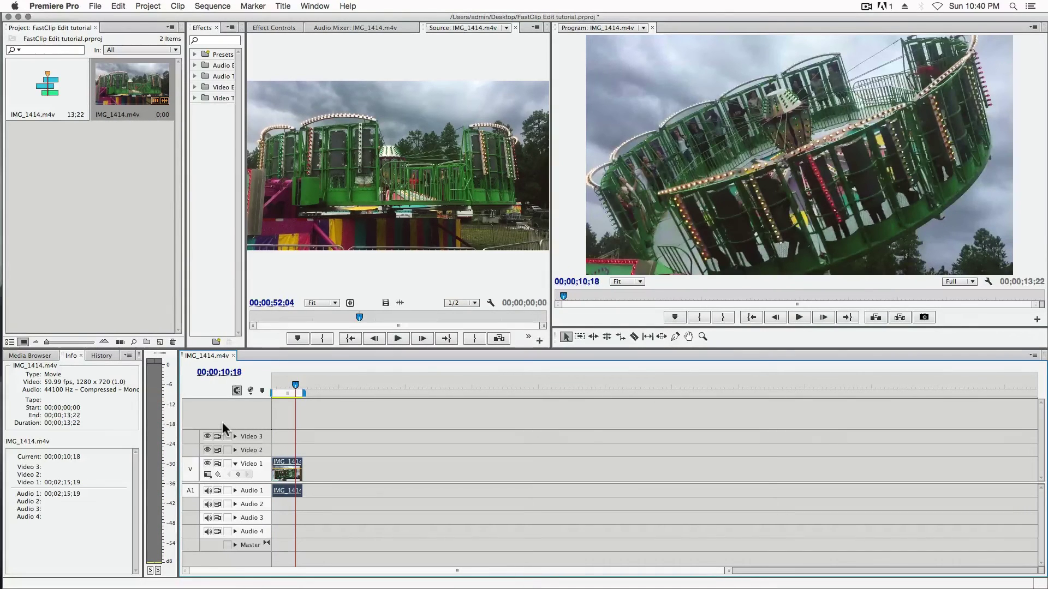